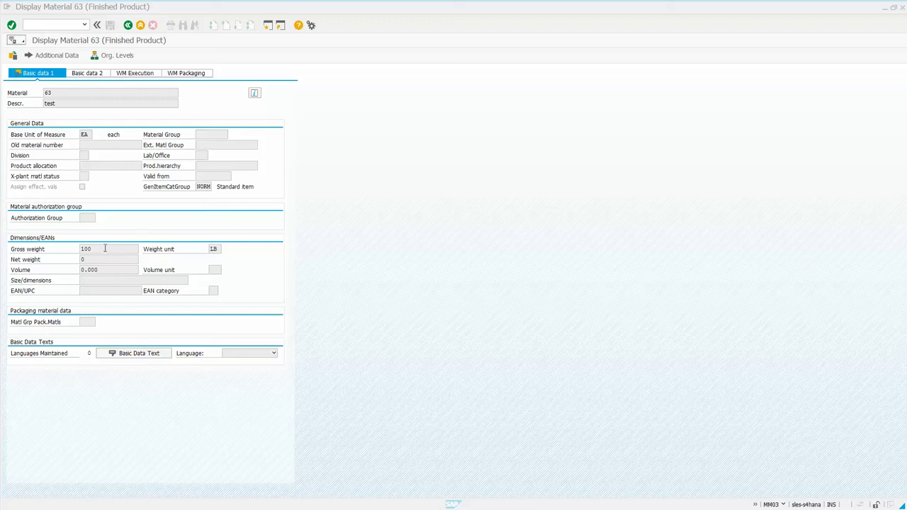
Select the gross weight 100 and unit LB, then start transaction SE37 with /NSE37.
left_click_drag(105, 248, 68, 245)
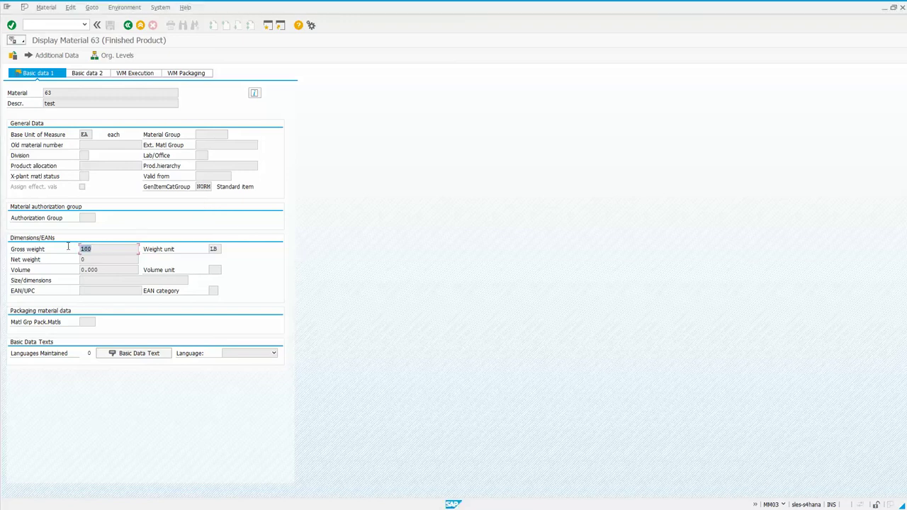
double_click(216, 248)
left_click(45, 26)
type("/NSE37")
key("Return")
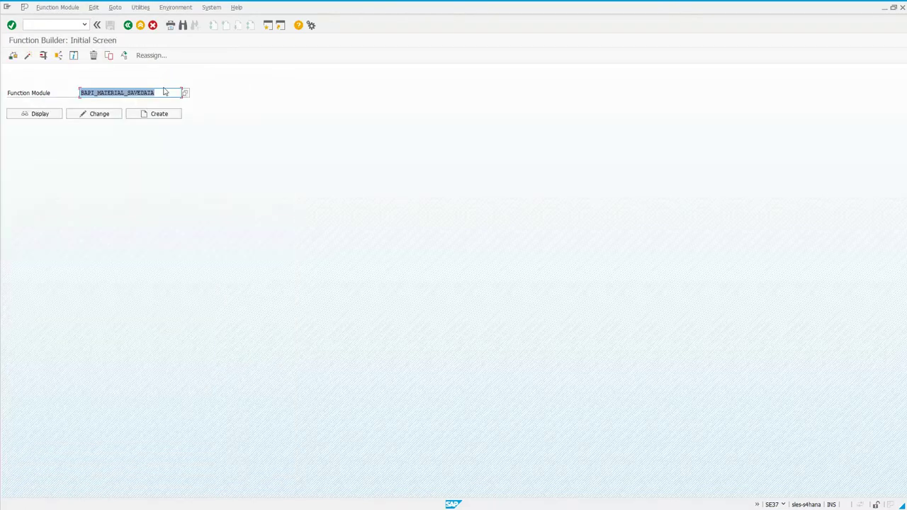
Open the BAPI_MATERIAL_SAVEDATA test screen and load the 'Create material + set gross weight' test data.
left_click(161, 92)
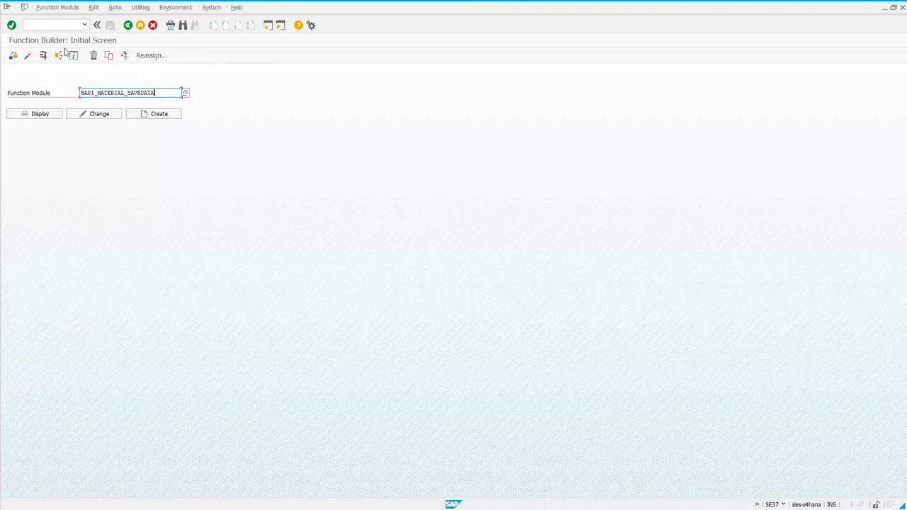
left_click(44, 56)
left_click(133, 56)
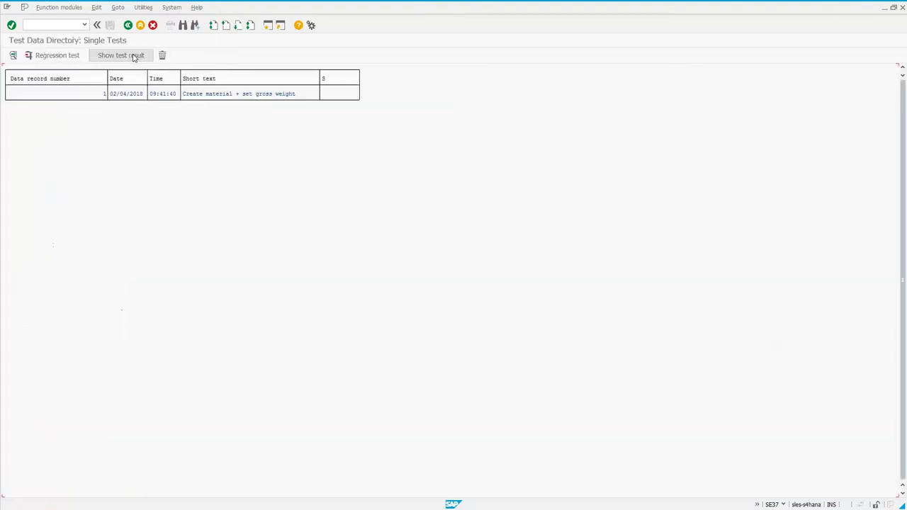
double_click(206, 95)
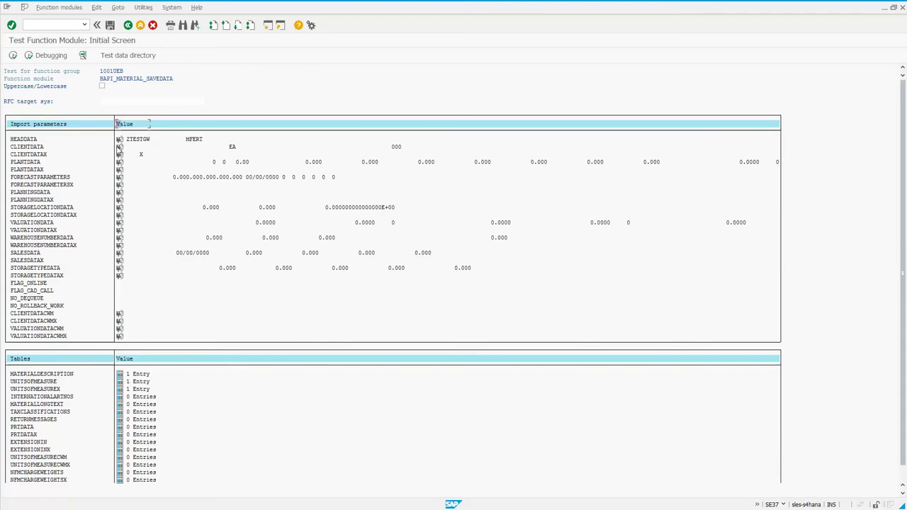
Review the CLIENTDATA fields, noting base unit EA and net weight 0.000, then cancel without changes.
left_click(119, 149)
left_click(30, 55)
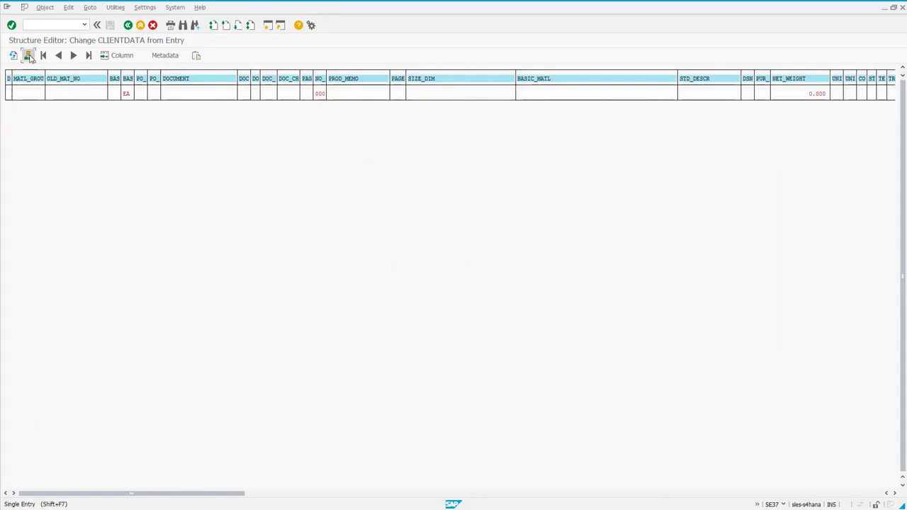
double_click(153, 170)
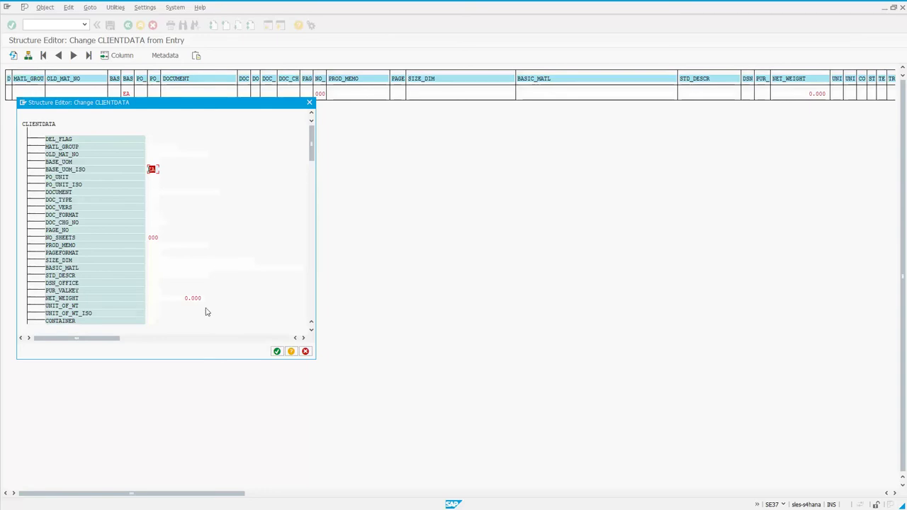
left_click_drag(163, 299, 219, 298)
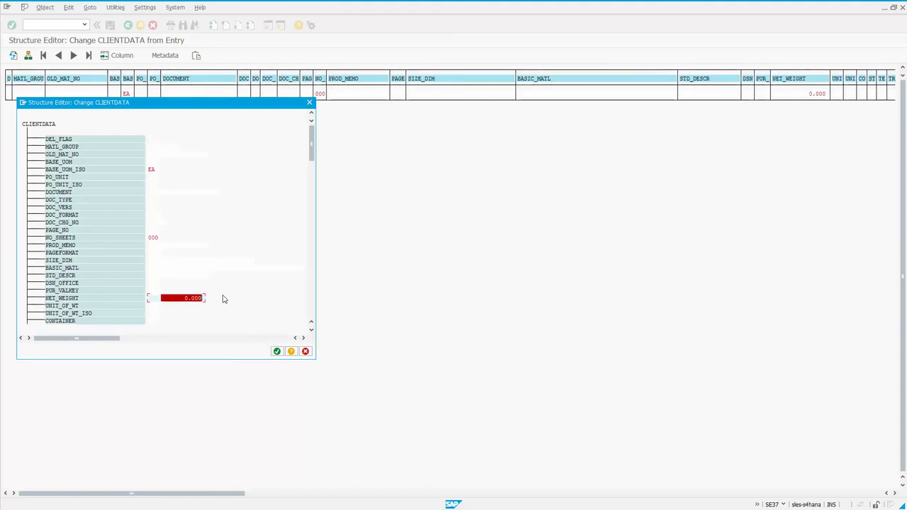
left_click(307, 353)
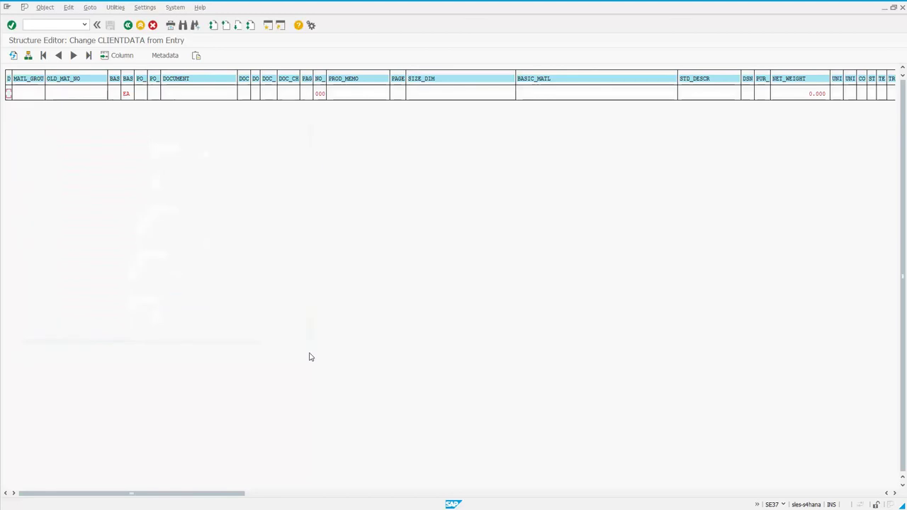
Review the UNITSOFMEASURE entry (ALT_UNIT EA, GROSS_WT 90.000, UNIT_OF_WT LB) and return to the test screen.
key("F3")
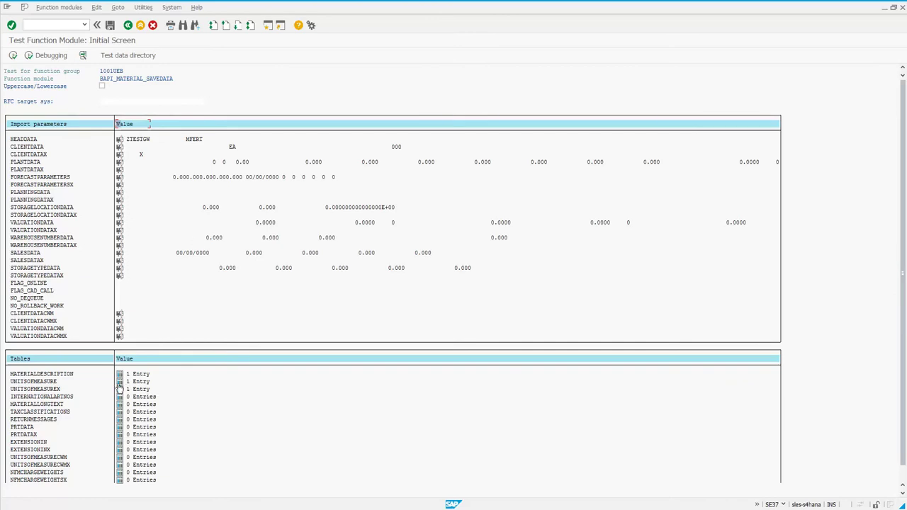
left_click(120, 383)
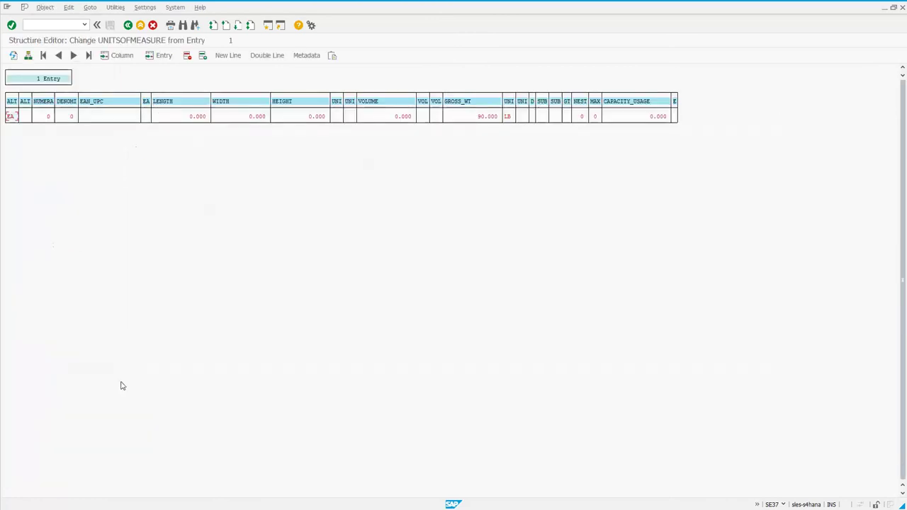
left_click(28, 56)
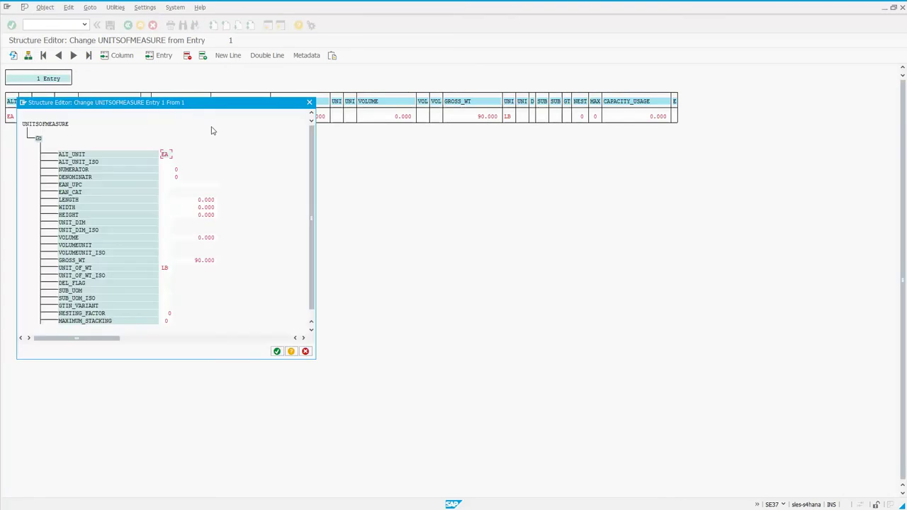
double_click(168, 155)
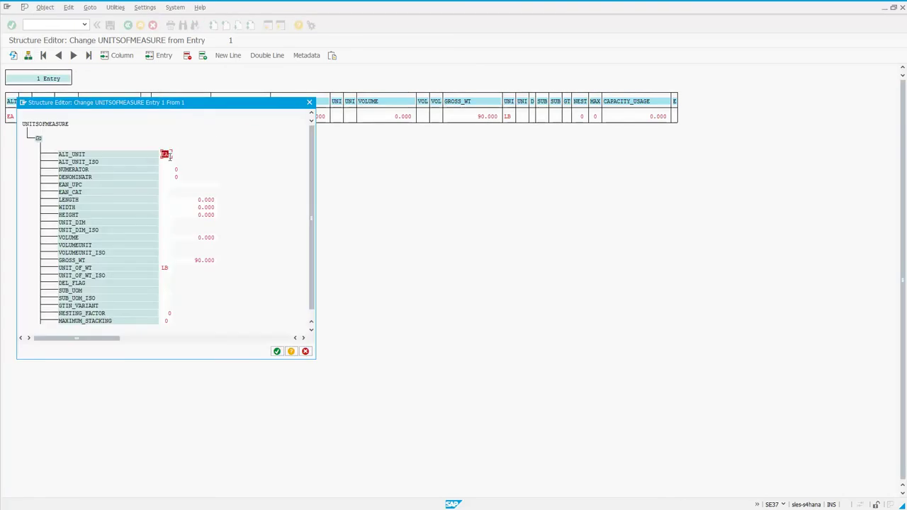
left_click(168, 155)
left_click_drag(189, 260, 229, 261)
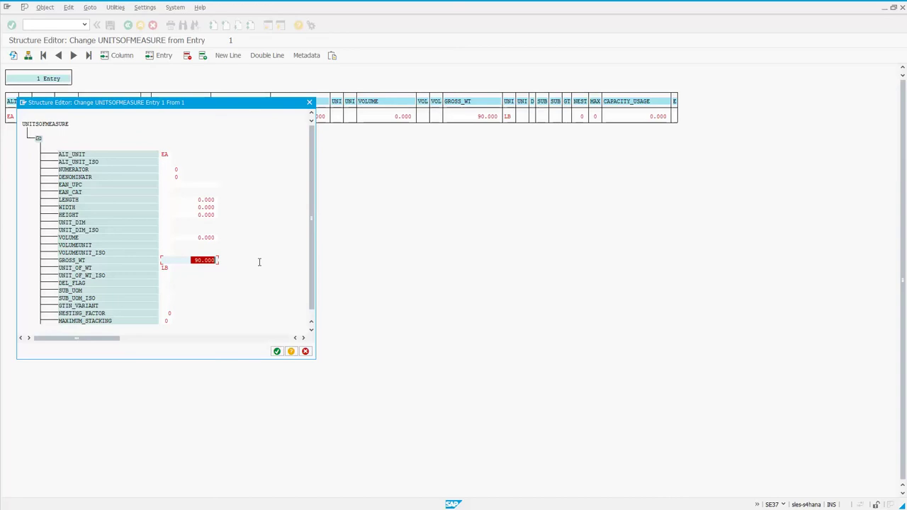
double_click(168, 268)
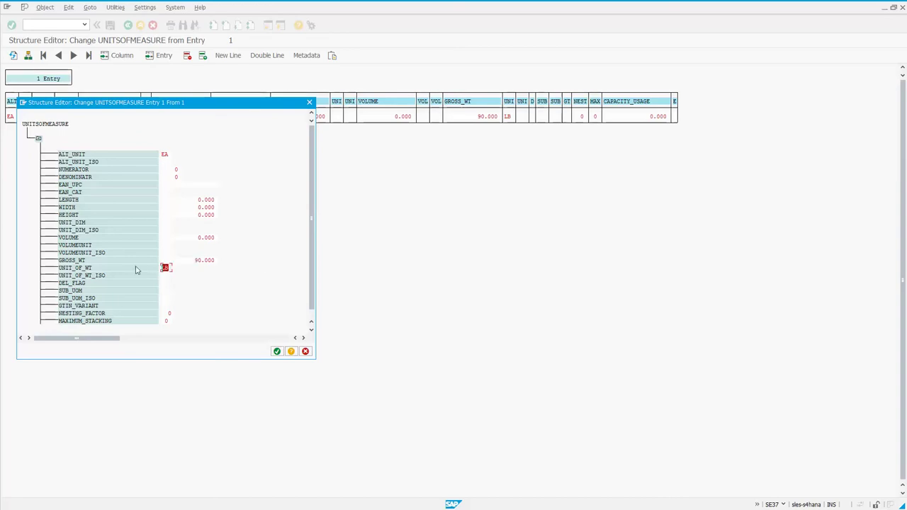
left_click(305, 352)
key("F3")
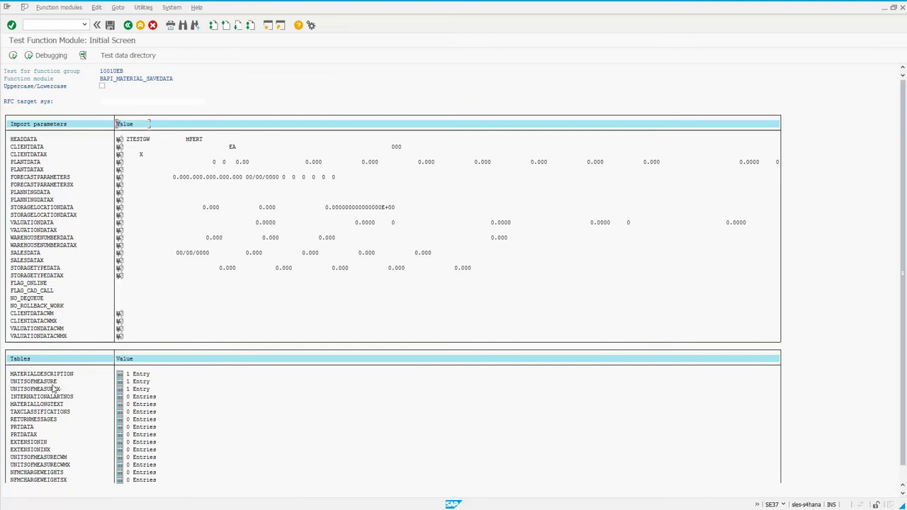
Flag GROSS_WT and UNIT_OF_WT with X for the EA entry in UNITSOFMEASUREX, then go back.
left_click(63, 392)
left_click(119, 391)
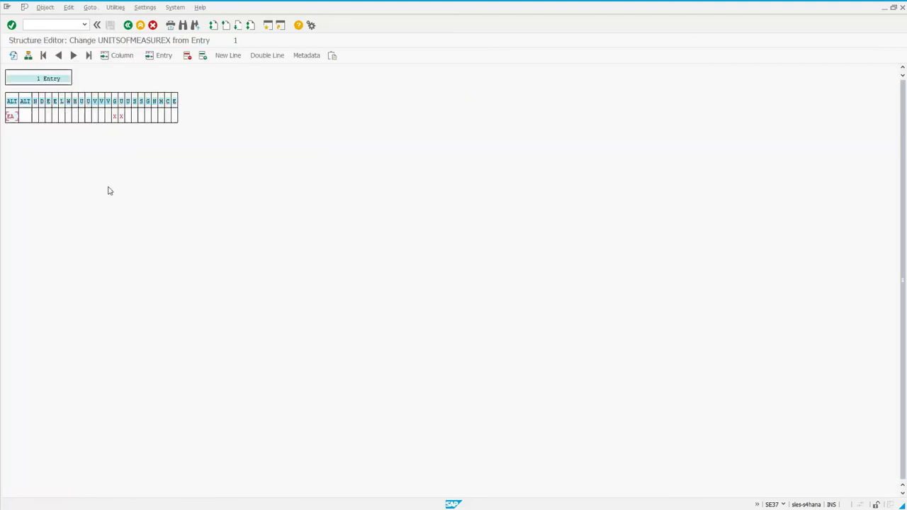
left_click(28, 56)
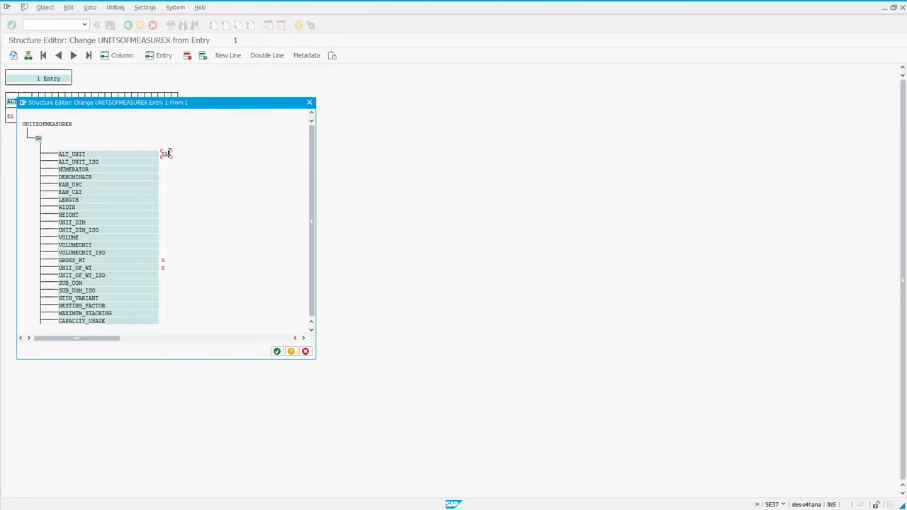
left_click_drag(171, 153, 146, 153)
left_click(163, 261)
left_click(305, 352)
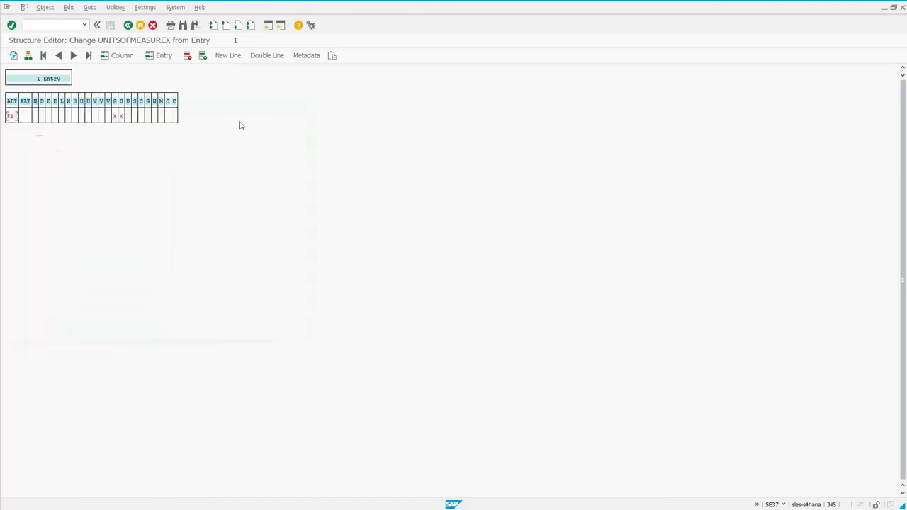
left_click(127, 26)
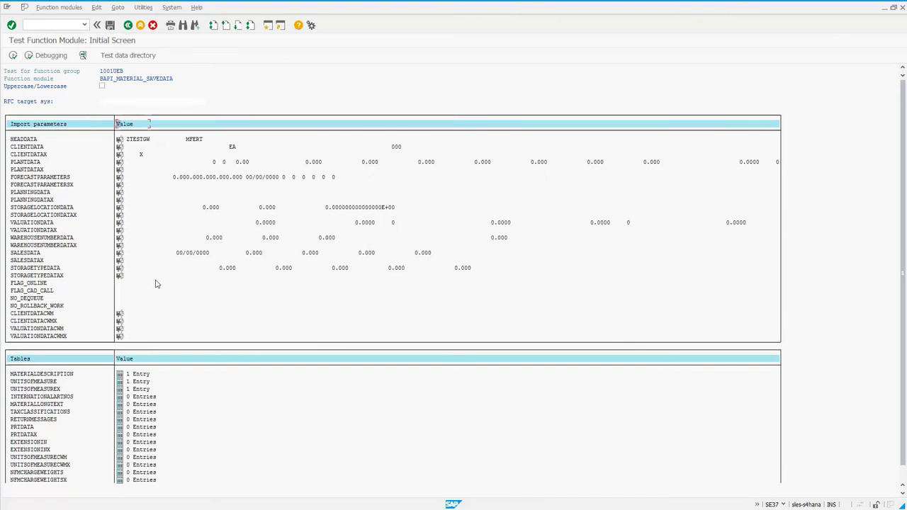
left_click(120, 376)
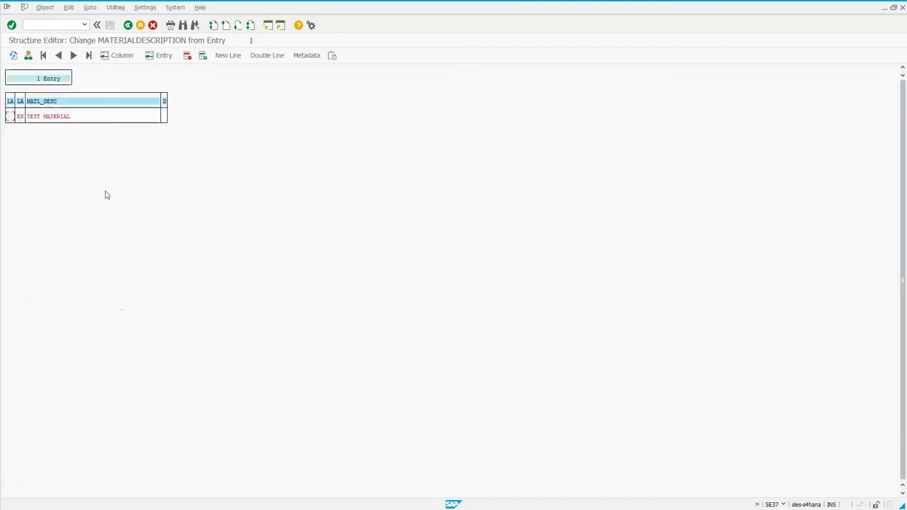
left_click(129, 27)
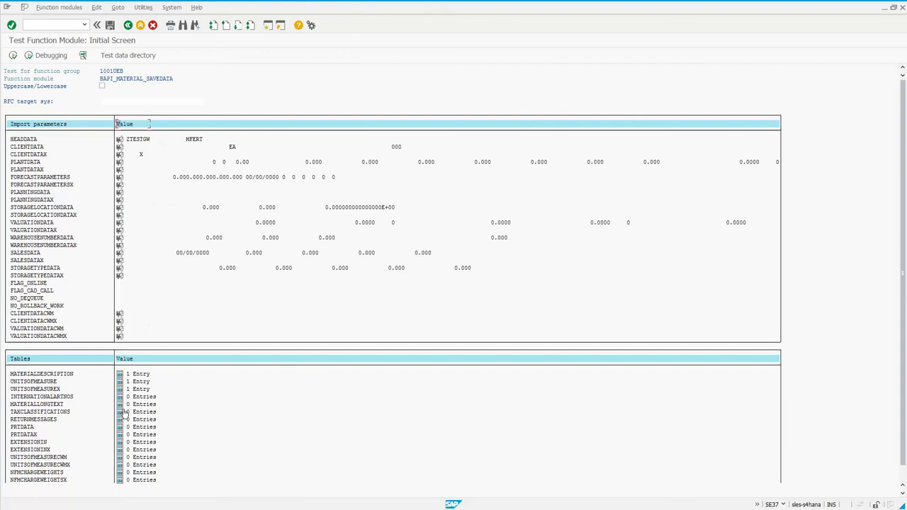
left_click(13, 382)
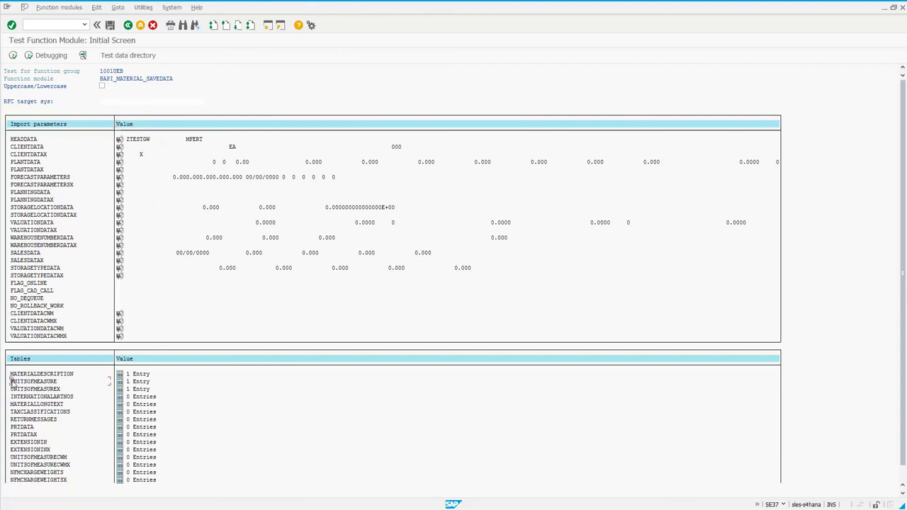
Execute the BAPI test, returning message 356 that material ZTESTGW was created or extended.
left_click(12, 57)
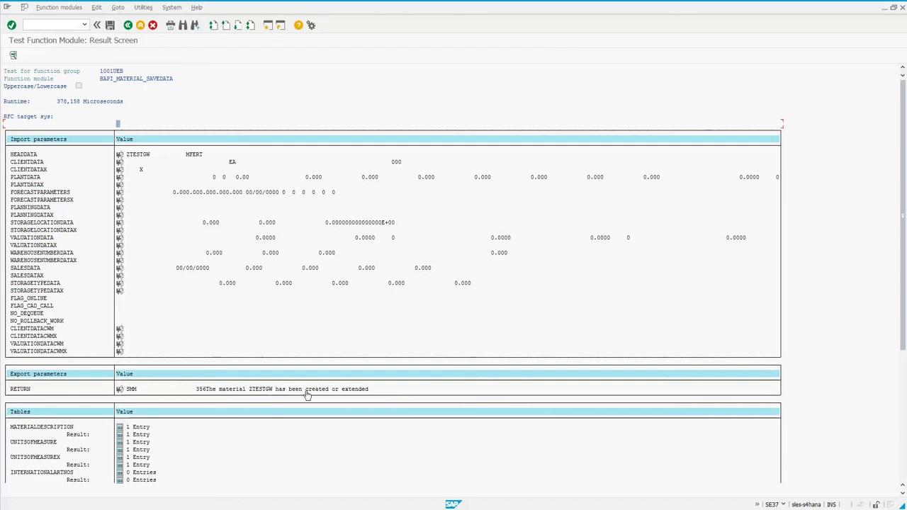
left_click(31, 23)
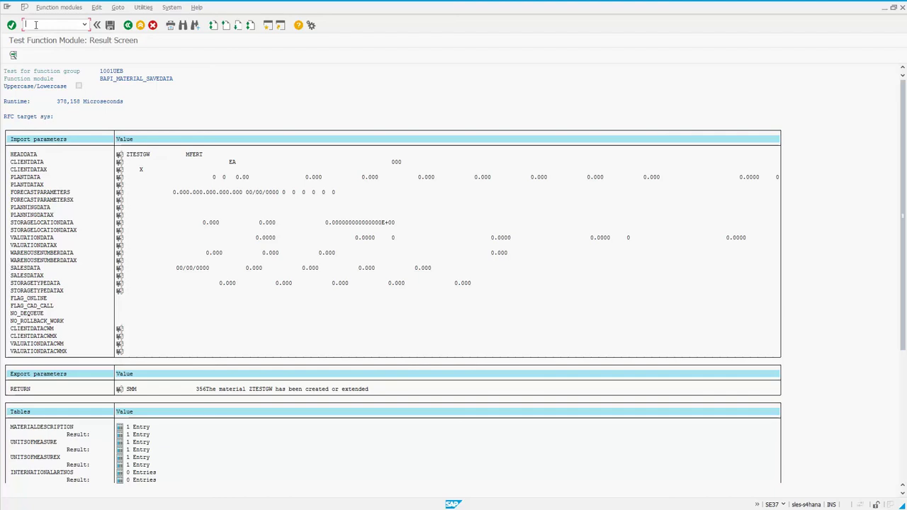
Start MM03 and enter material number ZTESTGW for display.
type("/NMM03")
key("Return")
type("Z")
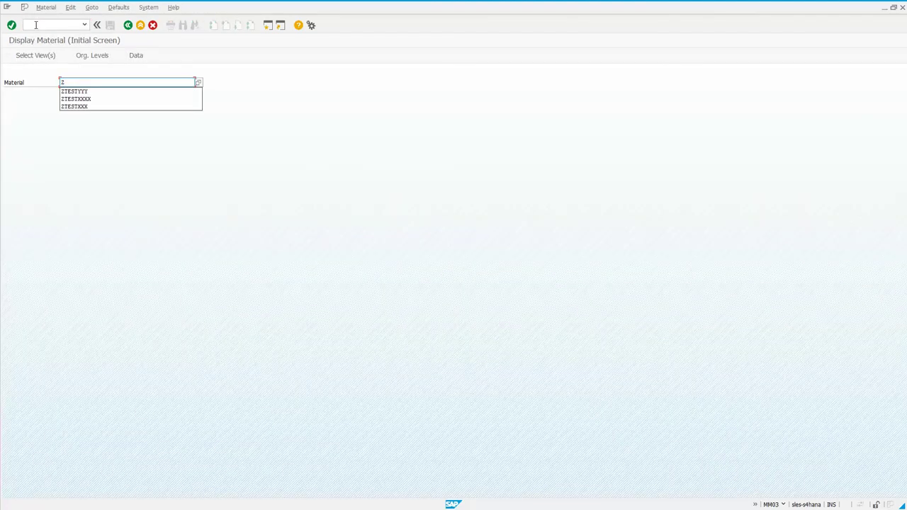
key("Down")
key("Return")
key("BackSpace")
key("BackSpace")
key("BackSpace")
key("BackSpace")
type("TGN")
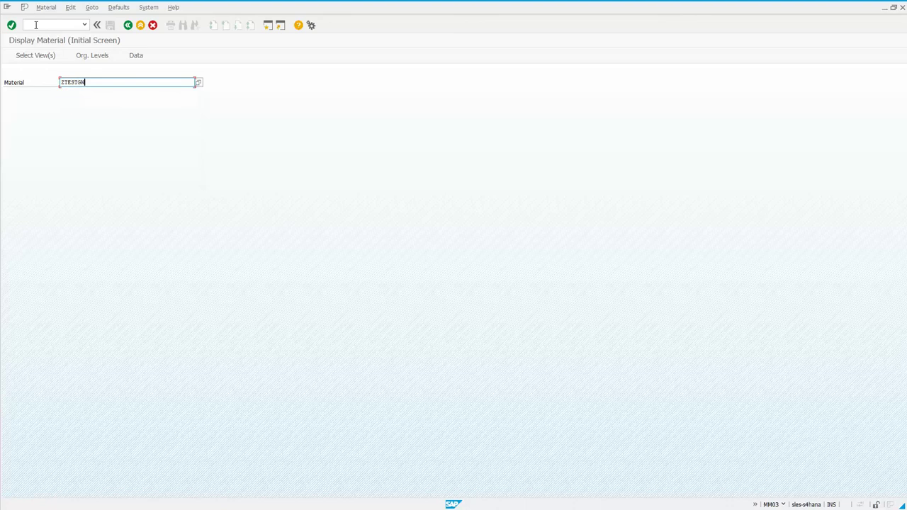
key("Return")
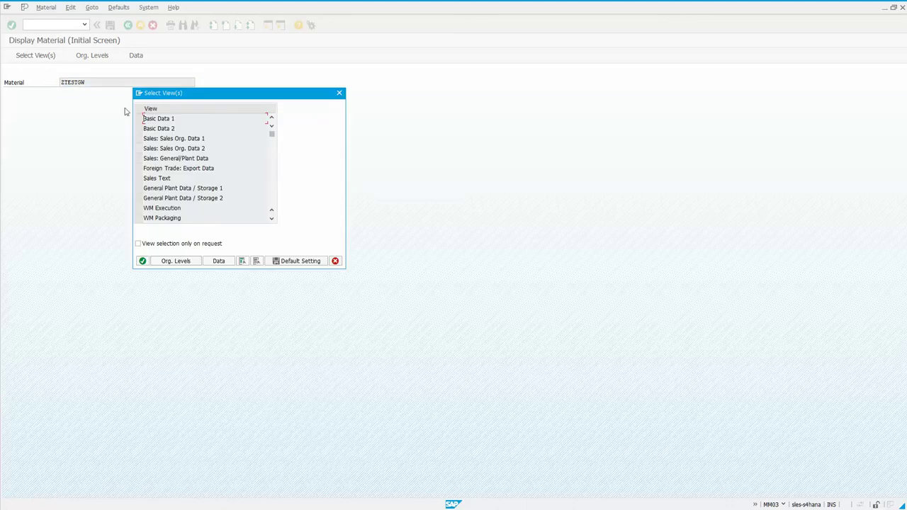
Show the Basic Data 1 view and check gross weight 90 with weight unit LB.
left_click(140, 119)
key("Return")
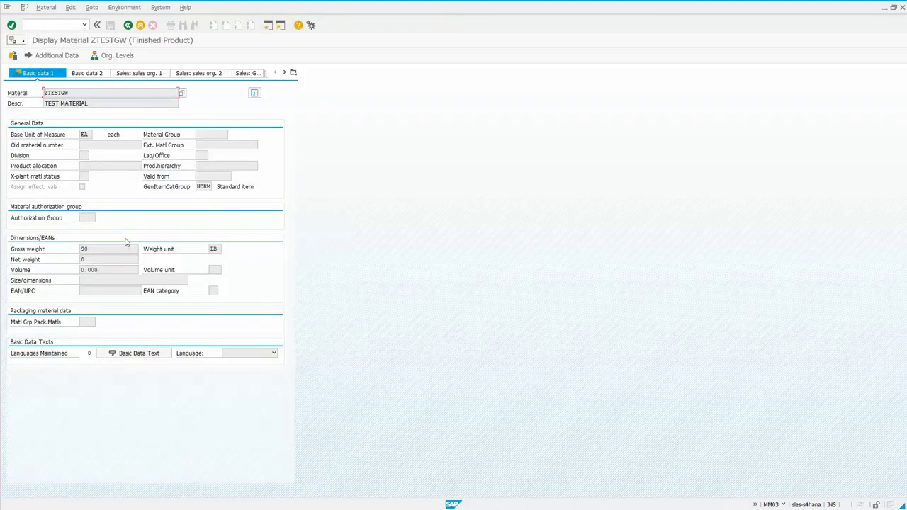
left_click(108, 249)
left_click(218, 248)
left_click(59, 56)
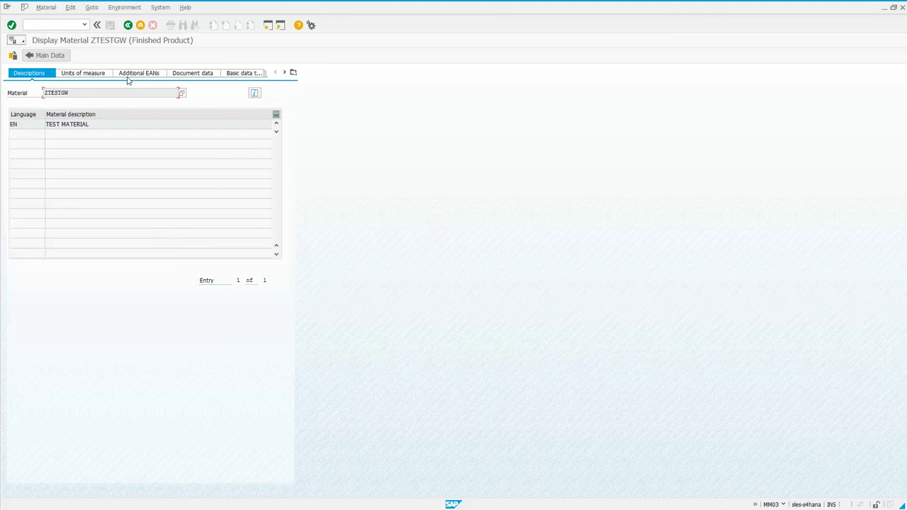
Check the EA row's gross weight 90 on the Units of measure tab, then return to Basic data 1.
left_click(88, 74)
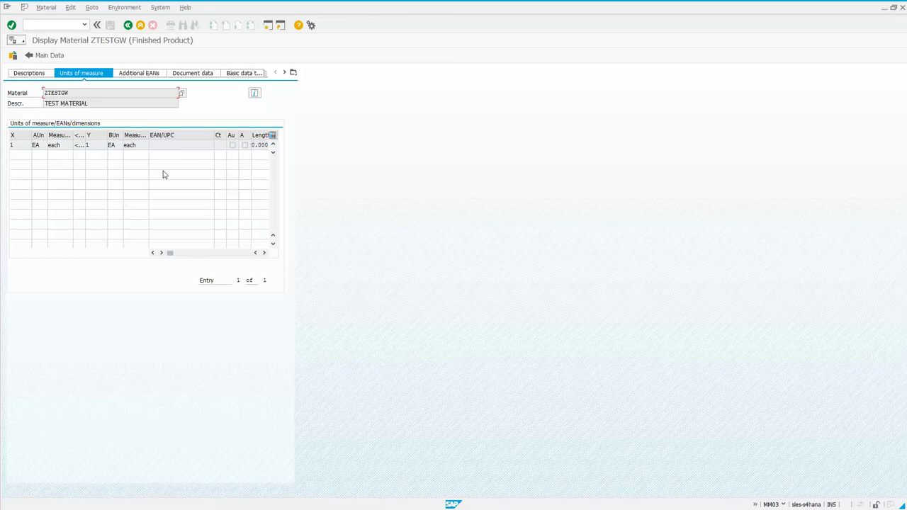
left_click(35, 145)
double_click(35, 145)
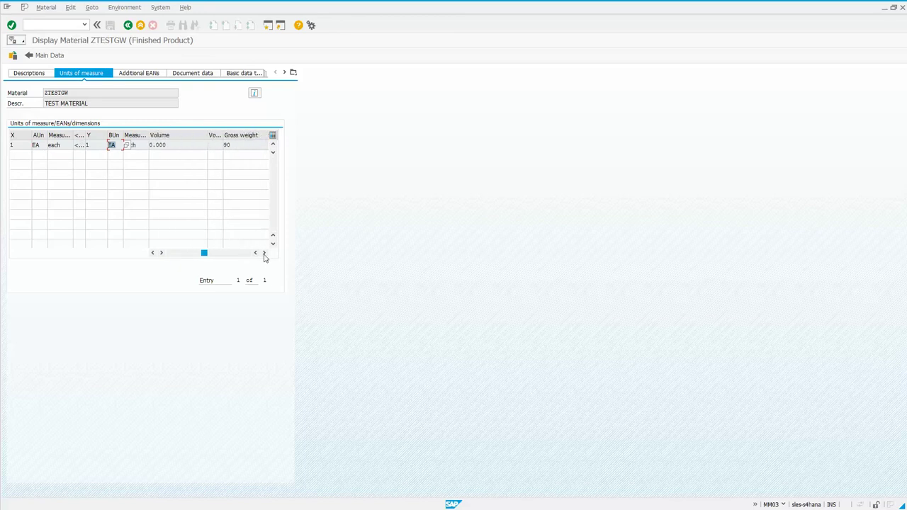
left_click(264, 254)
left_click(192, 145)
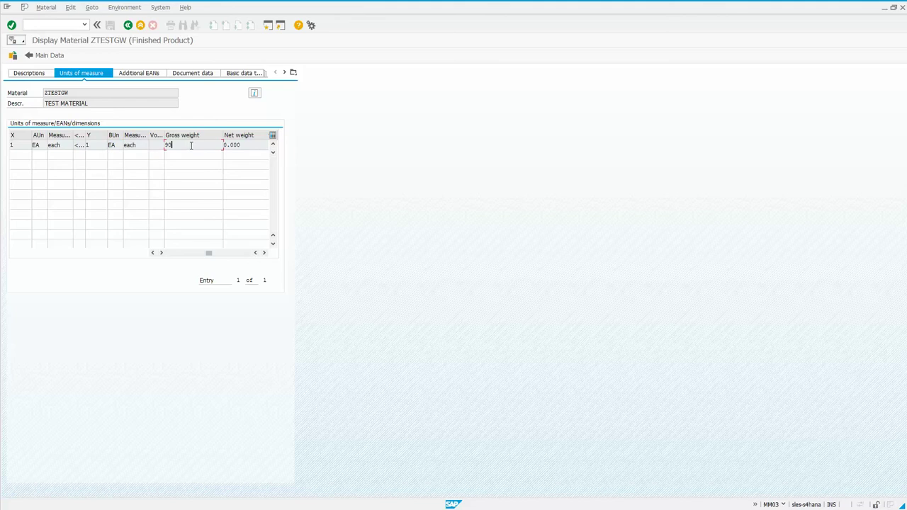
left_click(129, 24)
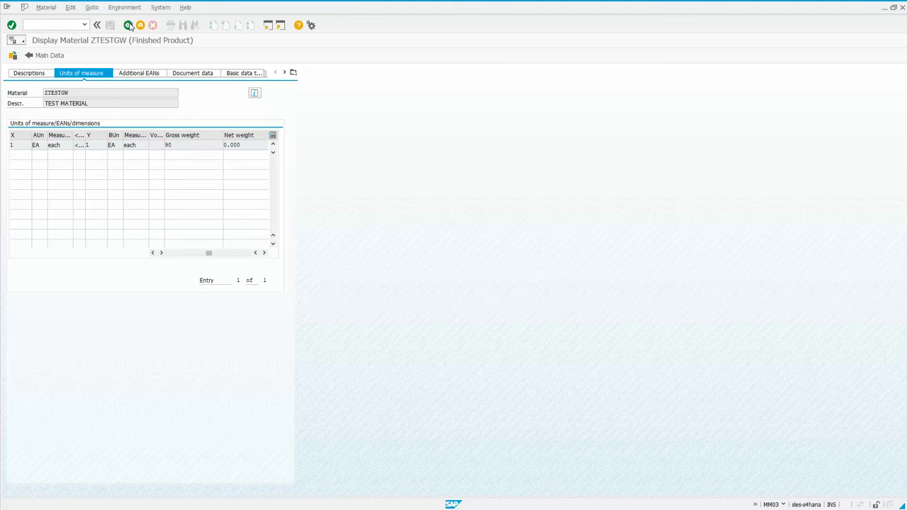